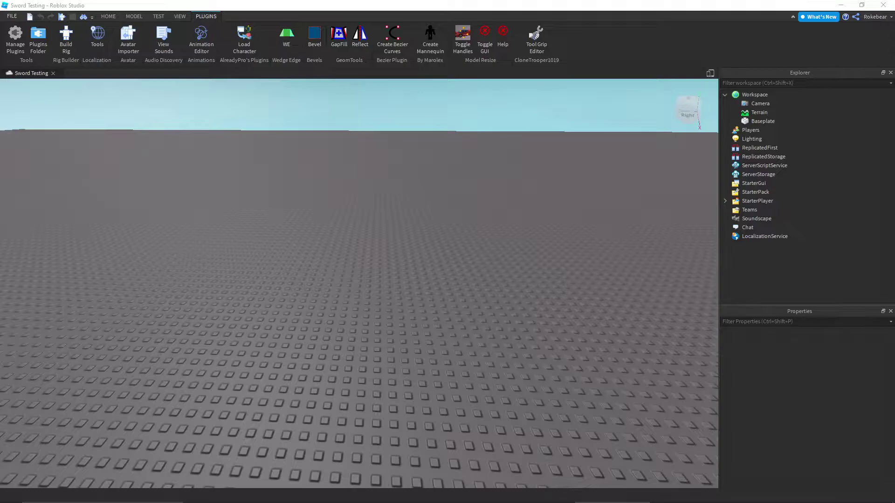
# Step: Show the Toolbox with the Plugins category listed
pyautogui.click(107, 18)
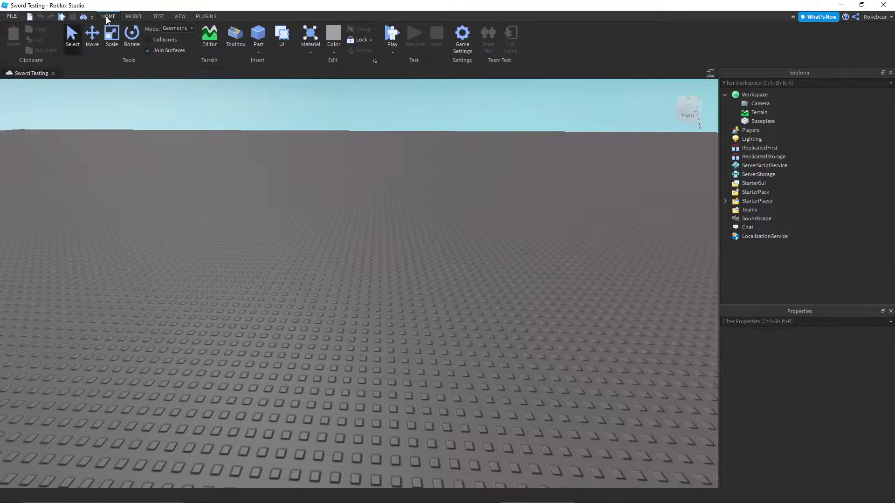
pyautogui.click(236, 42)
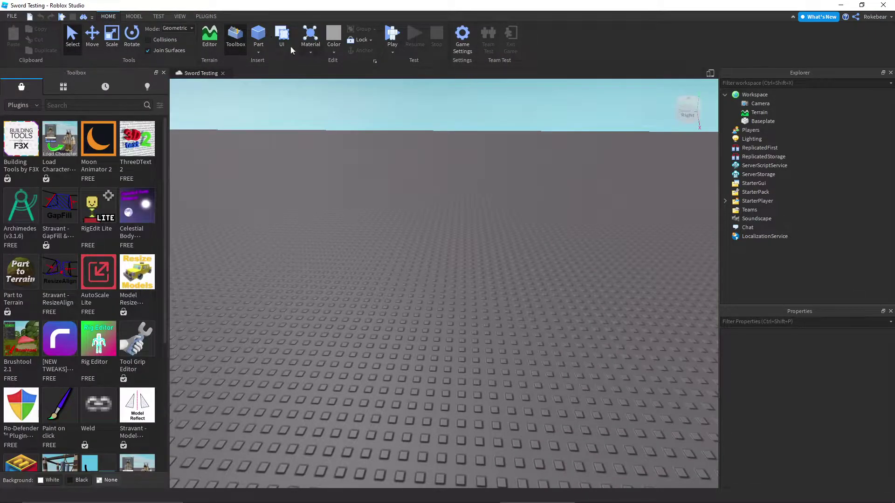
pyautogui.click(32, 107)
pyautogui.click(16, 118)
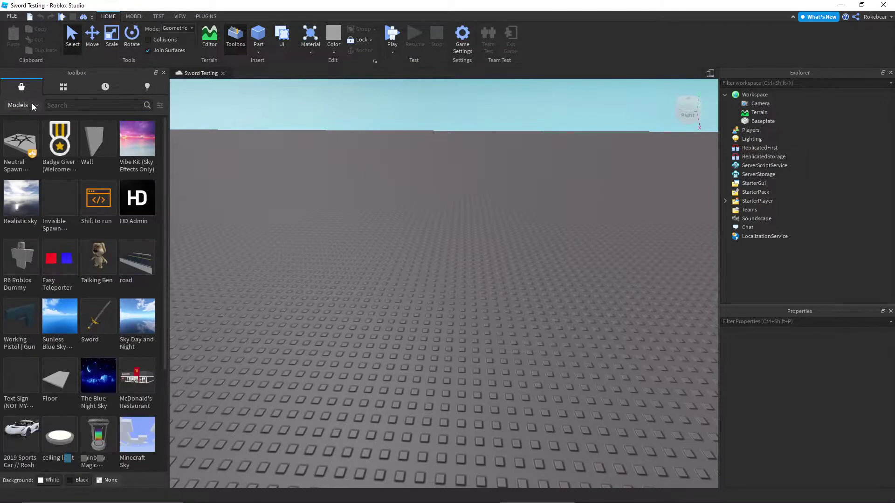
pyautogui.click(35, 106)
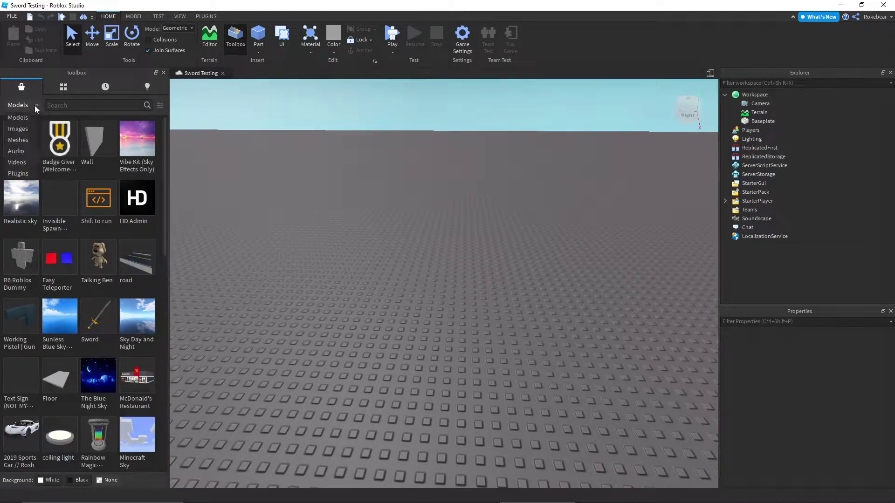
pyautogui.click(18, 173)
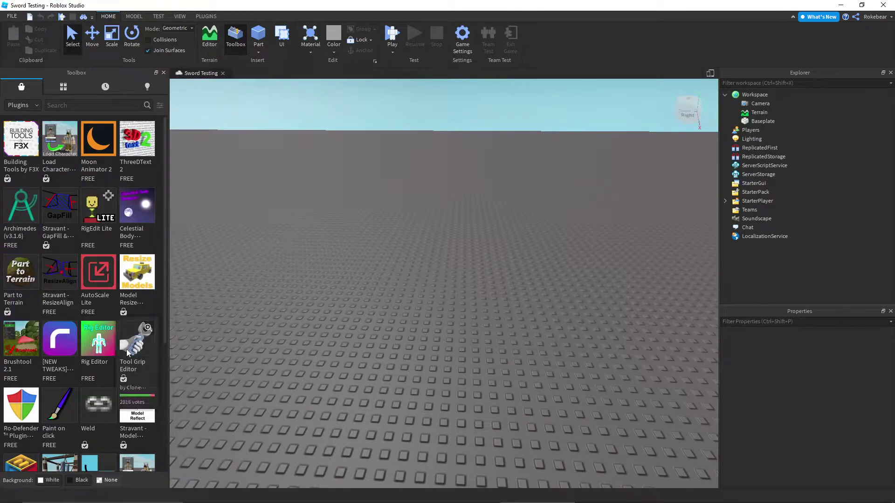
# Step: Read through the Tool Grip Editor plugin's description and details, check the installed plugins, and close the Toolbox
pyautogui.click(136, 356)
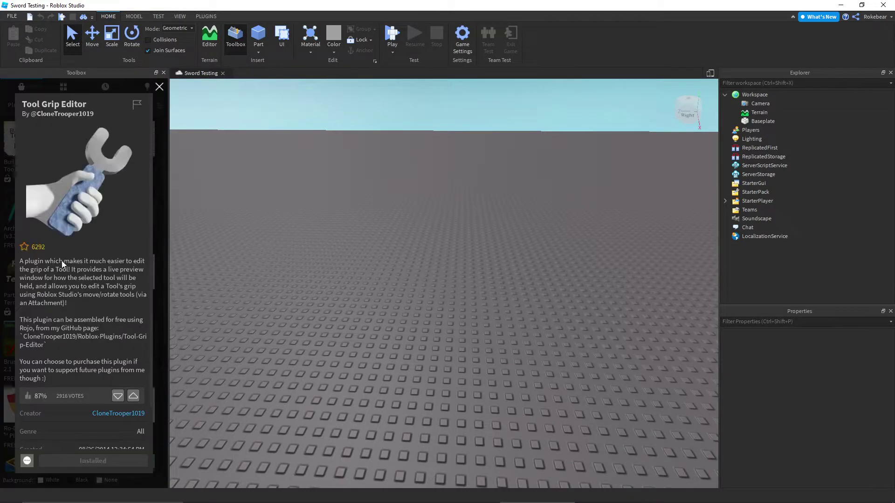
pyautogui.scroll(-2, 59, 309)
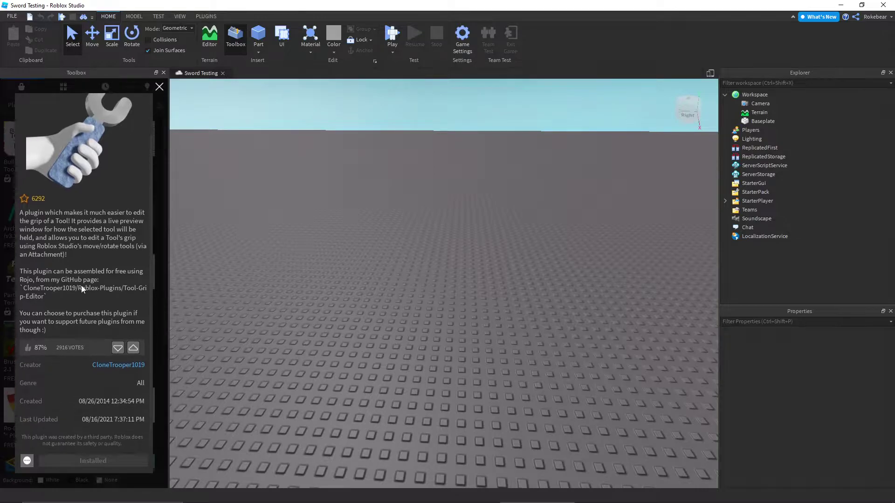
pyautogui.scroll(2, 98, 368)
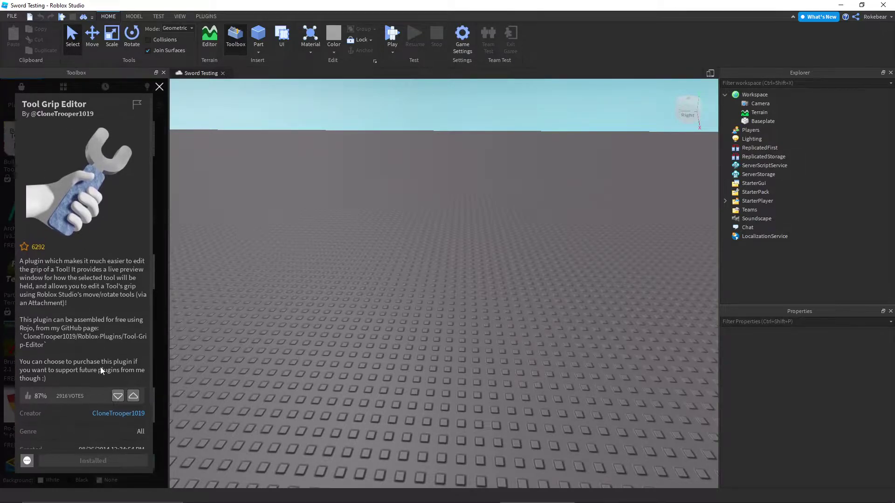
pyautogui.scroll(-2, 104, 336)
pyautogui.scroll(2, 104, 319)
pyautogui.click(160, 86)
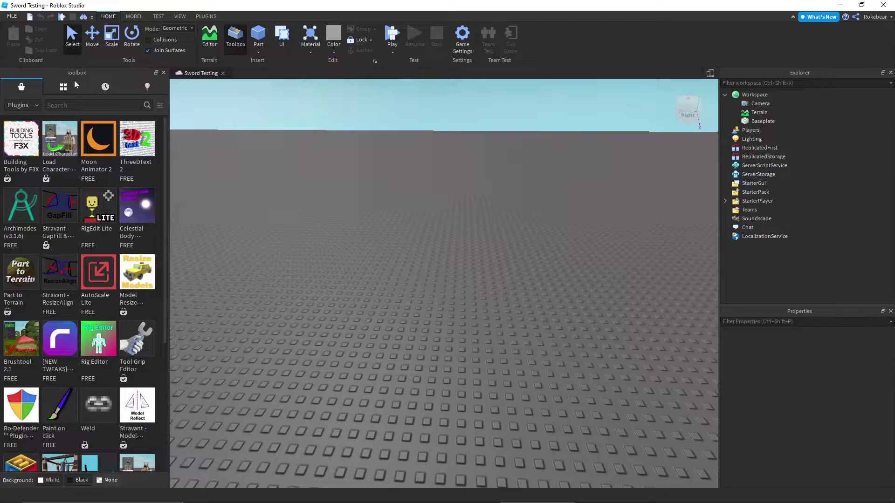
pyautogui.click(205, 17)
pyautogui.click(164, 73)
# Step: Insert the Sword model by Roblox from the Toolbox into the Workspace, declining to put it into the starter pack
pyautogui.click(110, 17)
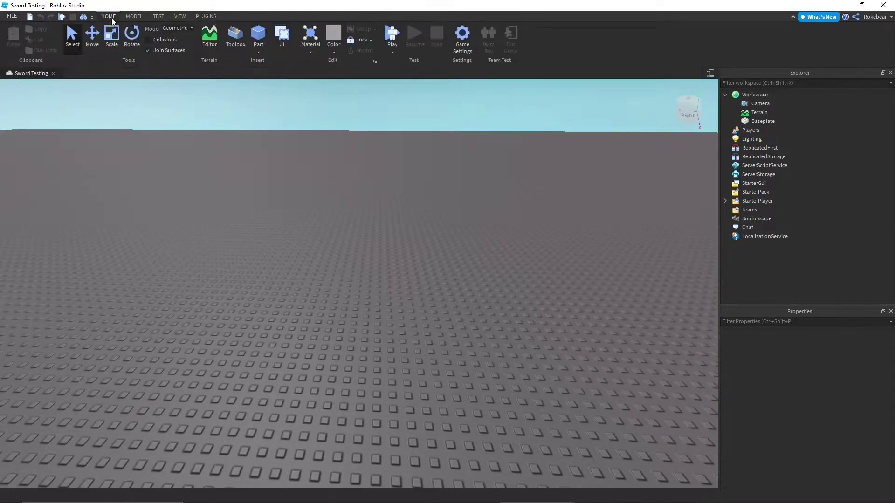
pyautogui.click(237, 49)
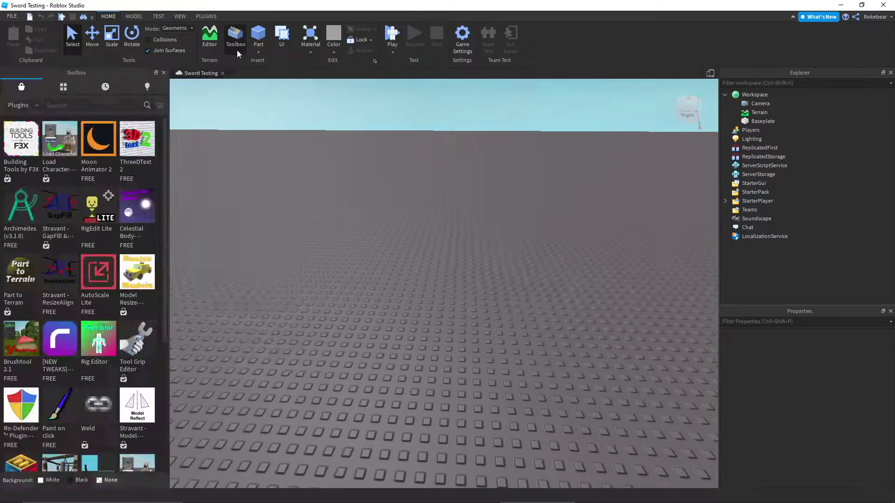
pyautogui.click(29, 106)
pyautogui.click(26, 118)
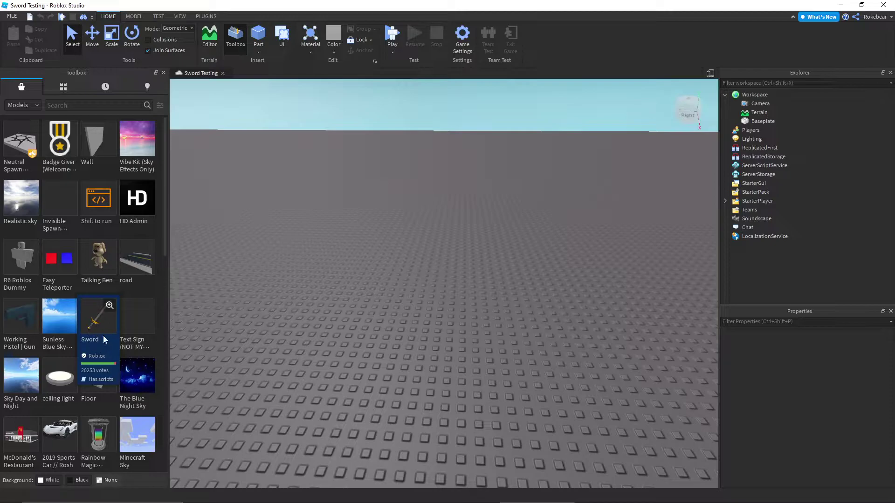
pyautogui.click(102, 336)
pyautogui.click(540, 274)
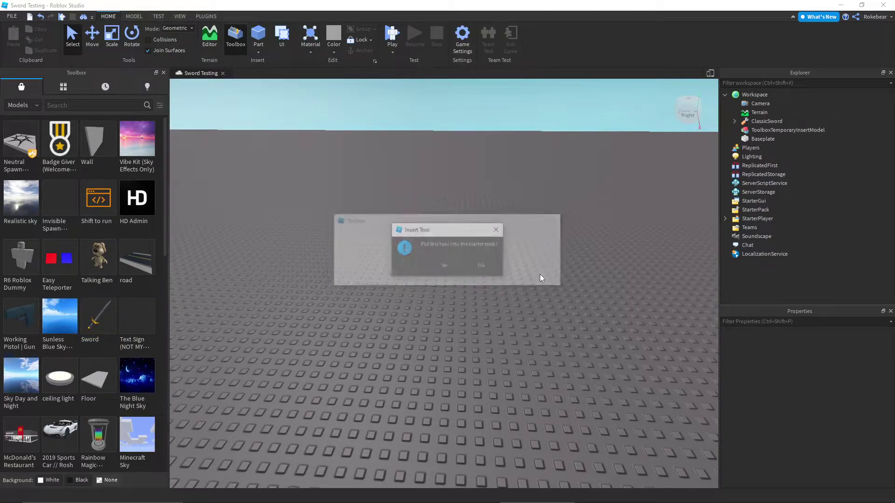
pyautogui.click(491, 267)
pyautogui.moveTo(534, 262); pyautogui.dragTo(533, 261, button='right')
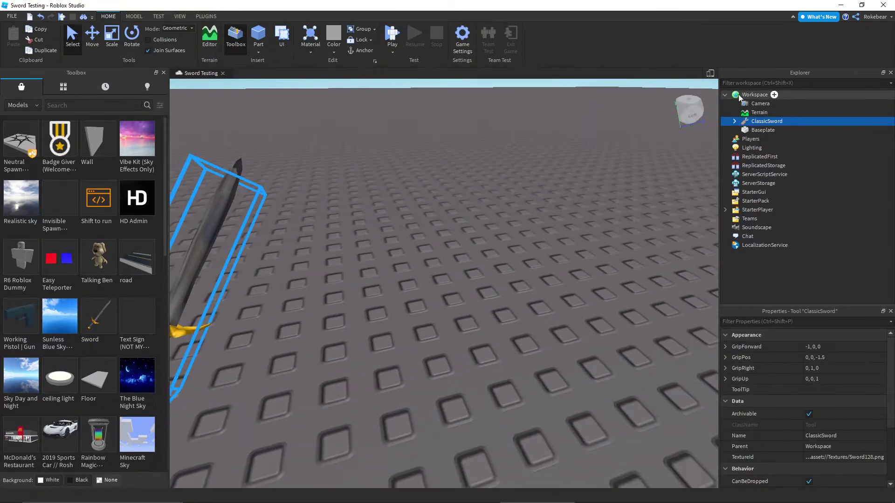
pyautogui.press('f')
# Step: Delete MouseIcon, SwordScript and ThumbnailCamera from the ClassicSword tool, keeping only its Handle
pyautogui.click(735, 122)
pyautogui.click(771, 148)
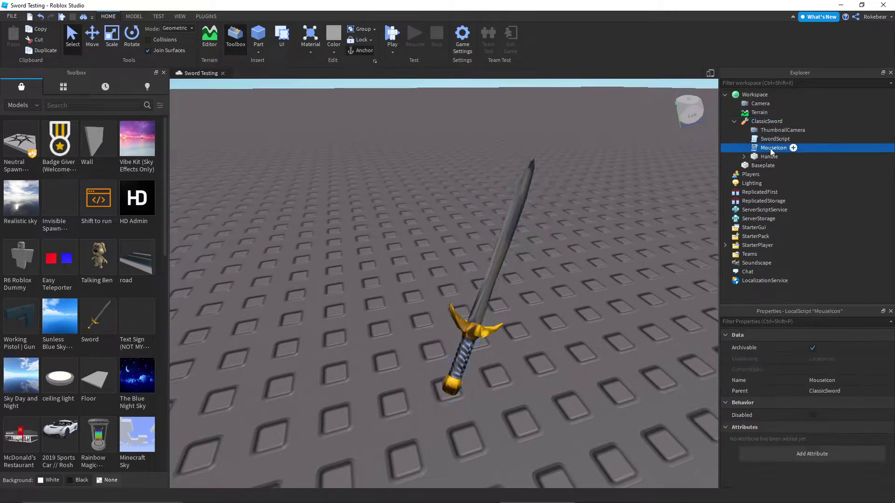
pyautogui.press('Delete')
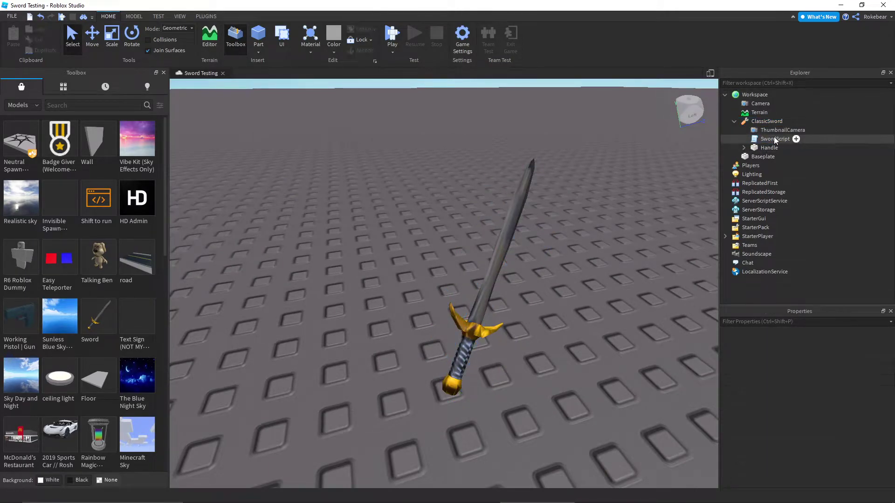
pyautogui.click(774, 137)
pyautogui.press('Delete')
pyautogui.click(769, 132)
pyautogui.press('Delete')
# Step: Delete TouchInterest, Unsheath, SwordSlash and SwordLunge from the sword's Handle, keeping only the Mesh
pyautogui.click(744, 130)
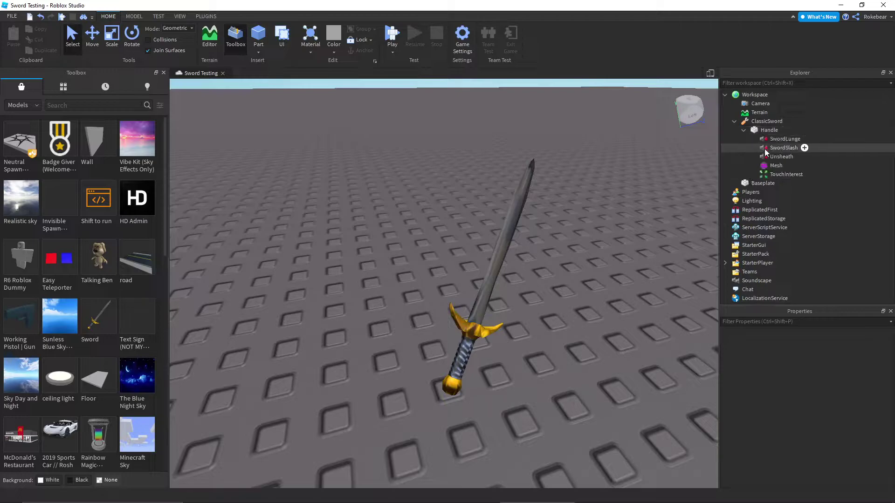
pyautogui.click(774, 173)
pyautogui.press('Delete')
pyautogui.click(774, 156)
pyautogui.press('Delete')
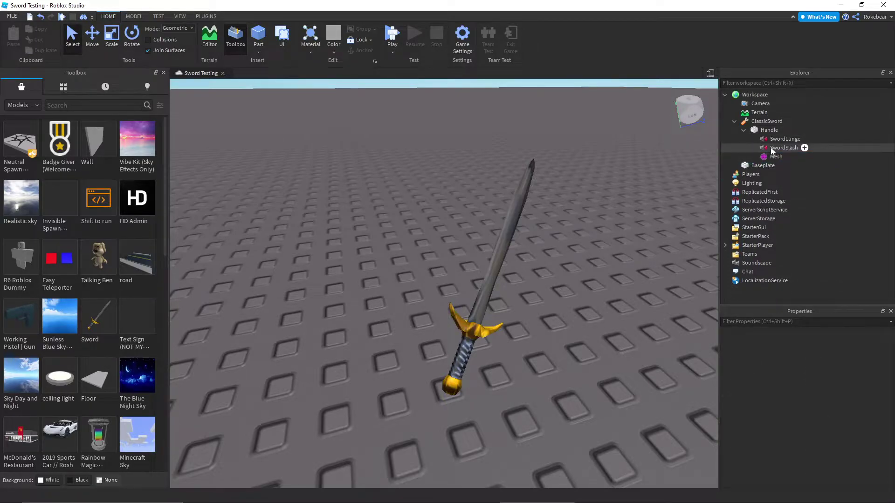
pyautogui.click(770, 147)
pyautogui.press('Delete')
pyautogui.click(769, 139)
pyautogui.press('Delete')
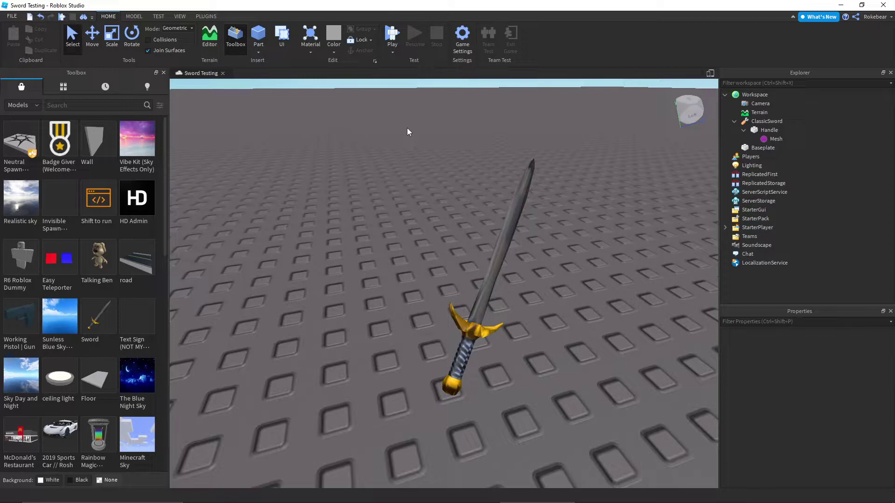
# Step: Insert a new Tool object into the Workspace and delete it again
pyautogui.click(767, 121)
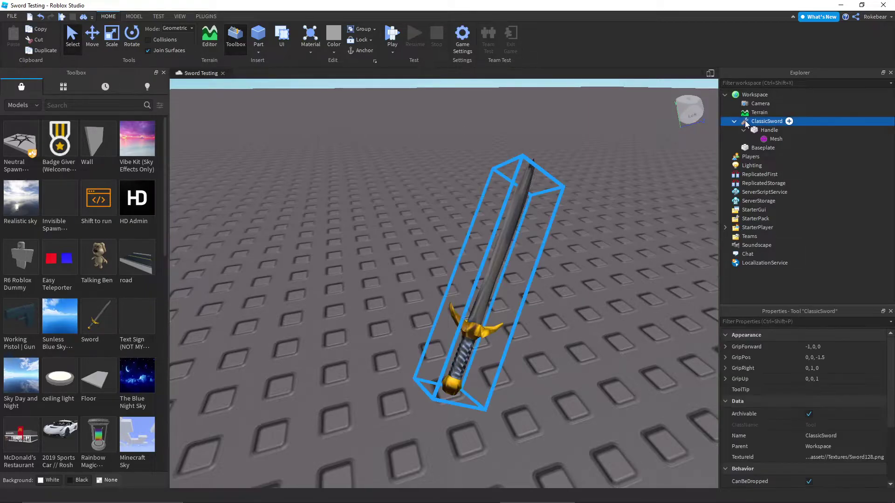
pyautogui.click(757, 94)
pyautogui.click(774, 95)
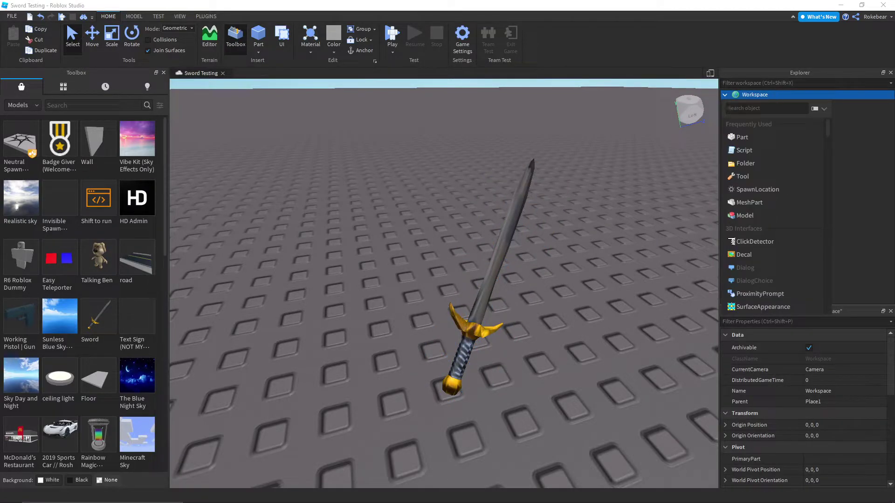
pyautogui.write('tool')
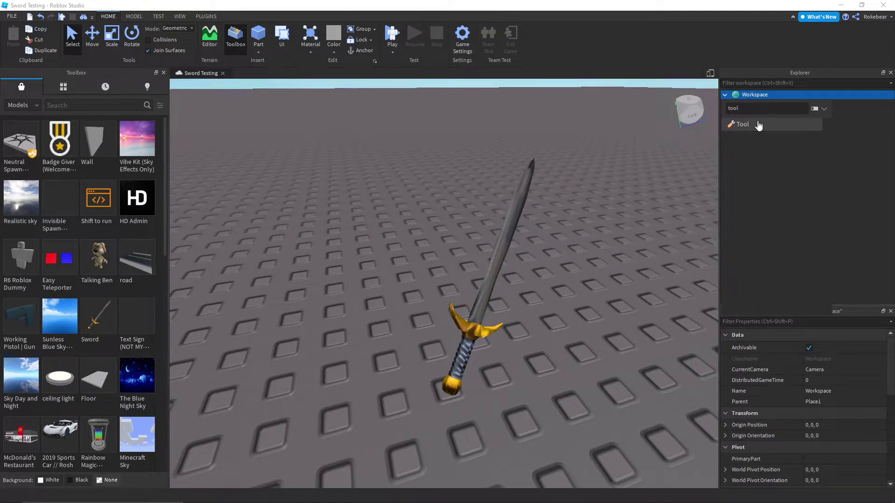
pyautogui.click(758, 125)
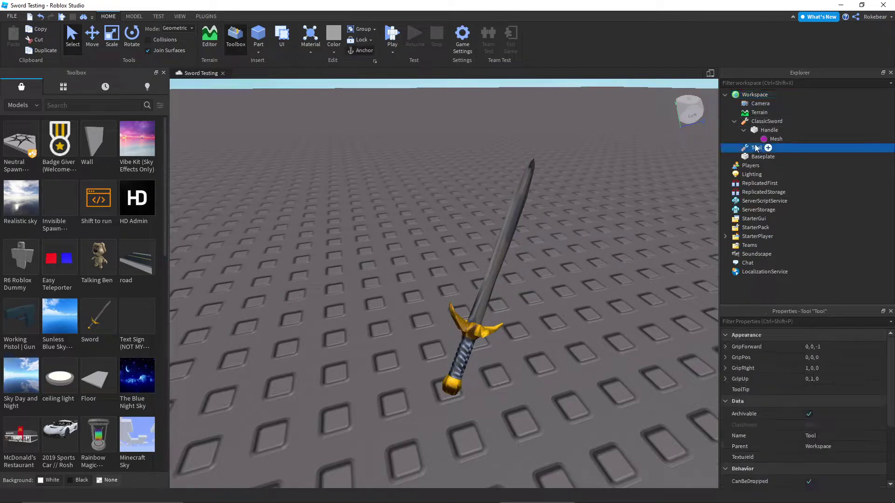
pyautogui.press('Delete')
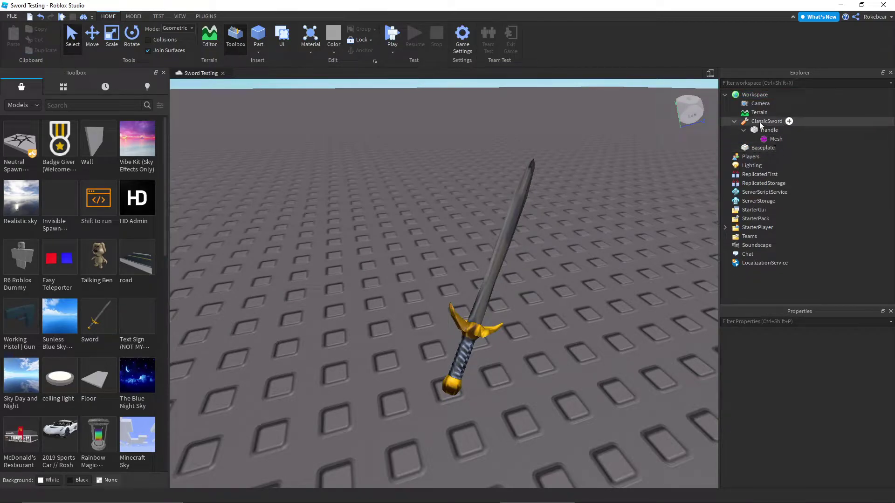
# Step: Open the Tool Grip Editor plugin for ClassicSword and inspect the held-sword preview from several angles
pyautogui.click(761, 123)
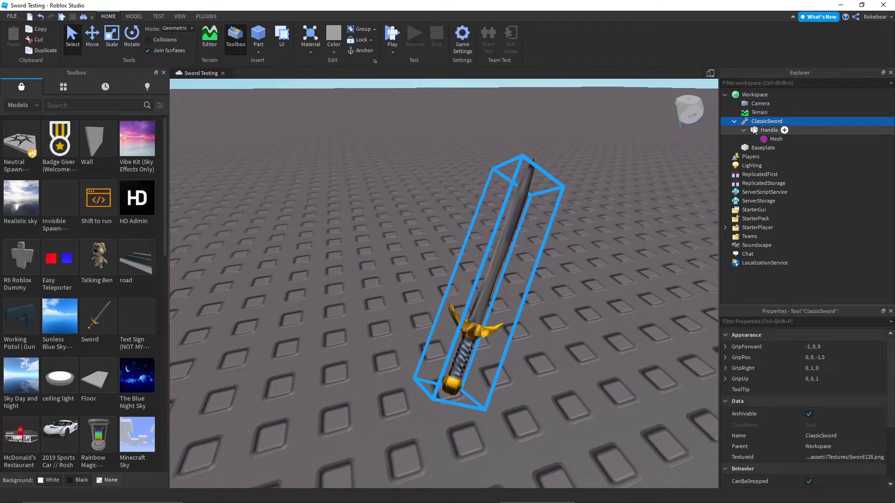
pyautogui.click(207, 17)
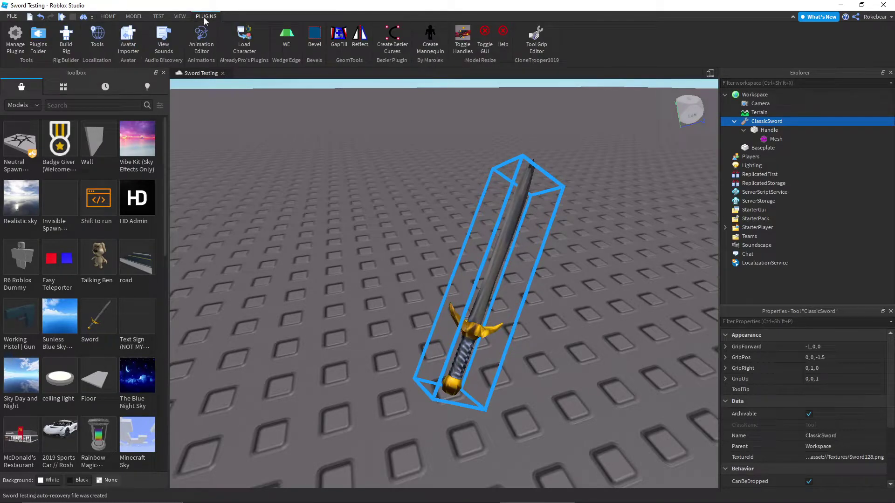
pyautogui.click(535, 42)
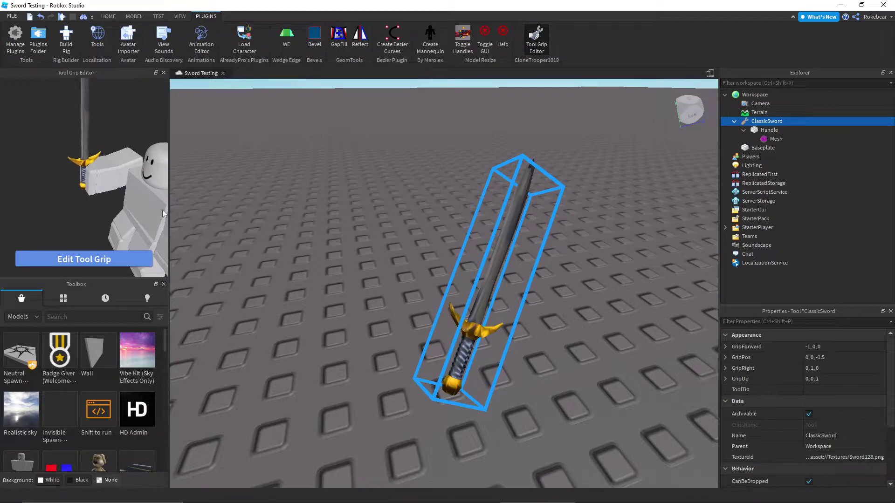
pyautogui.moveTo(267, 199); pyautogui.dragTo(266, 198, button='right')
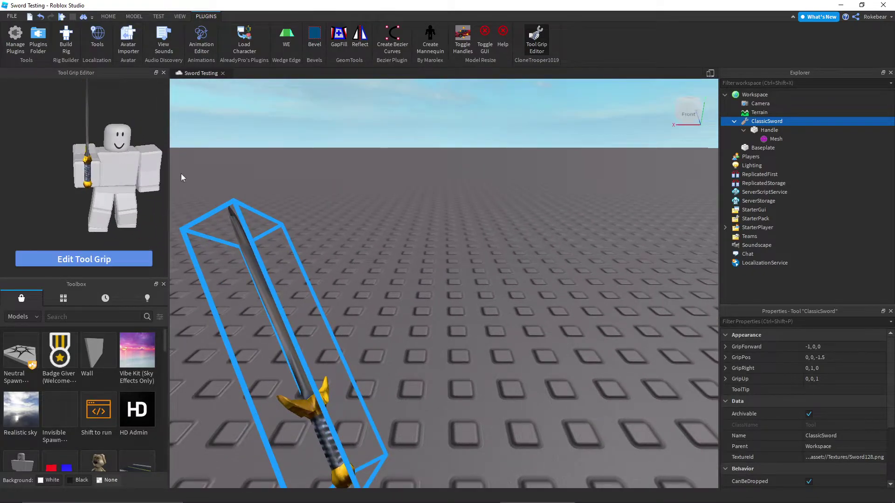
pyautogui.moveTo(221, 170); pyautogui.dragTo(220, 171, button='right')
pyautogui.scroll(-3, 220, 169)
pyautogui.scroll(1, 220, 169)
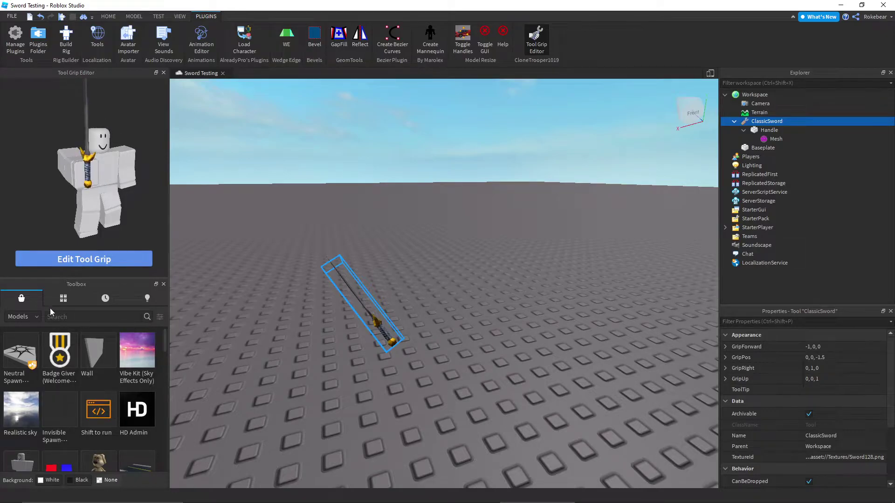
pyautogui.moveTo(354, 189); pyautogui.dragTo(352, 187, button='right')
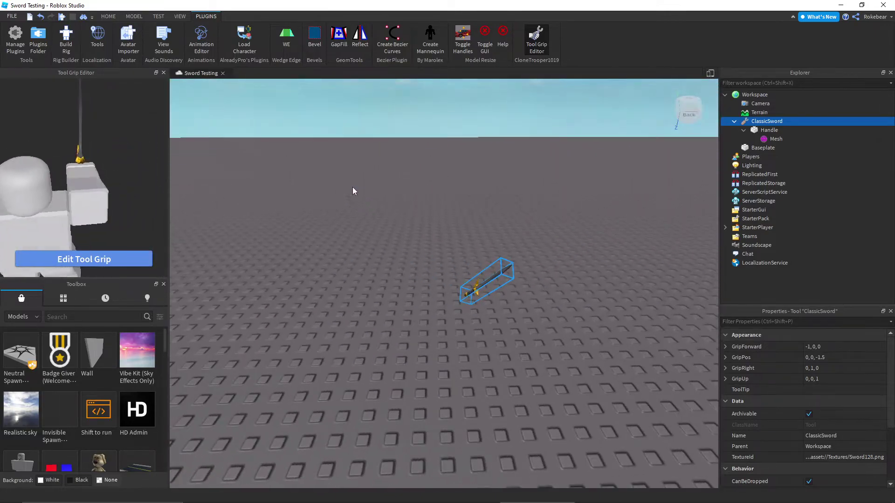
# Step: Start editing ClassicSword's tool grip, try the rotate mode and return to the move mode
pyautogui.click(108, 261)
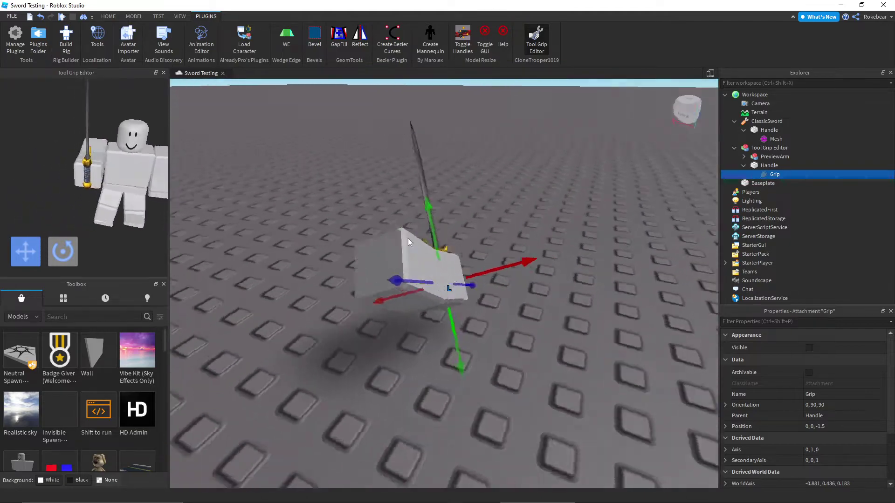
pyautogui.moveTo(408, 242); pyautogui.dragTo(408, 242, button='right')
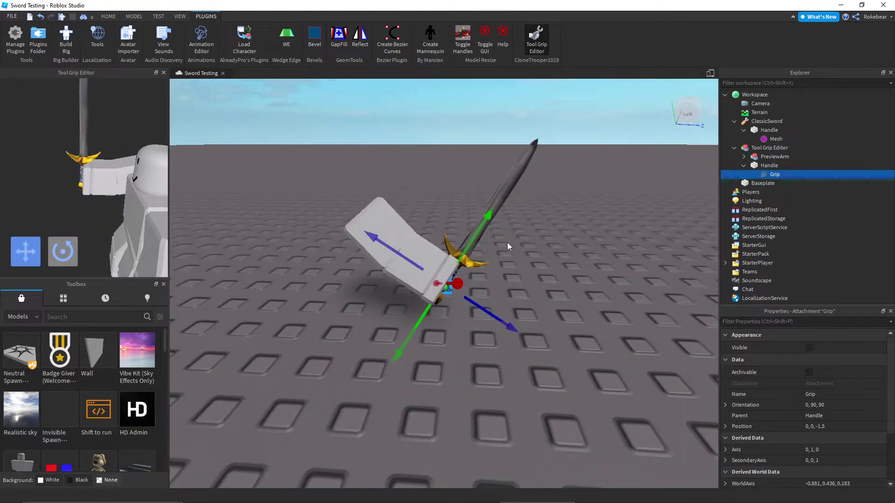
pyautogui.moveTo(538, 238); pyautogui.dragTo(538, 238, button='right')
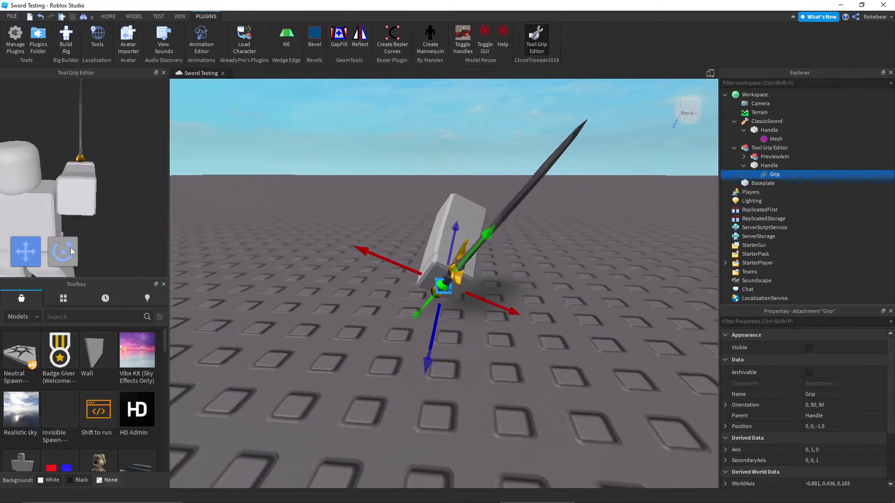
pyautogui.click(66, 252)
pyautogui.click(26, 252)
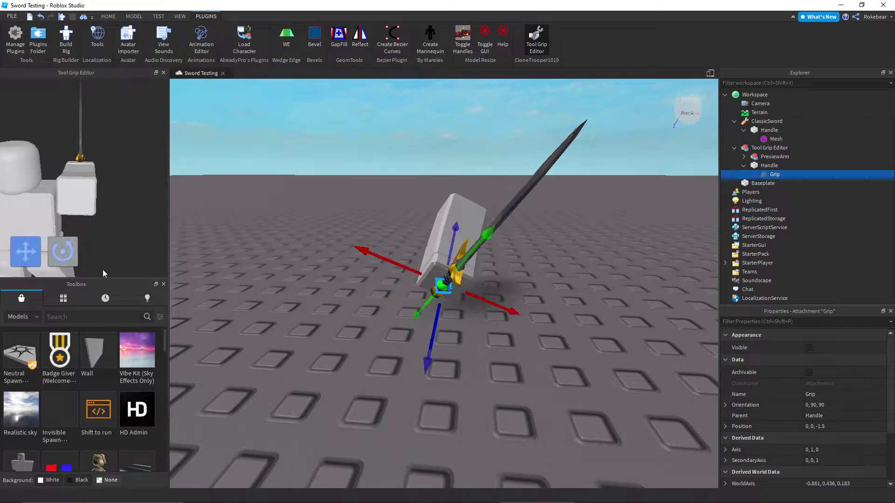
pyautogui.moveTo(374, 279); pyautogui.dragTo(374, 279, button='right')
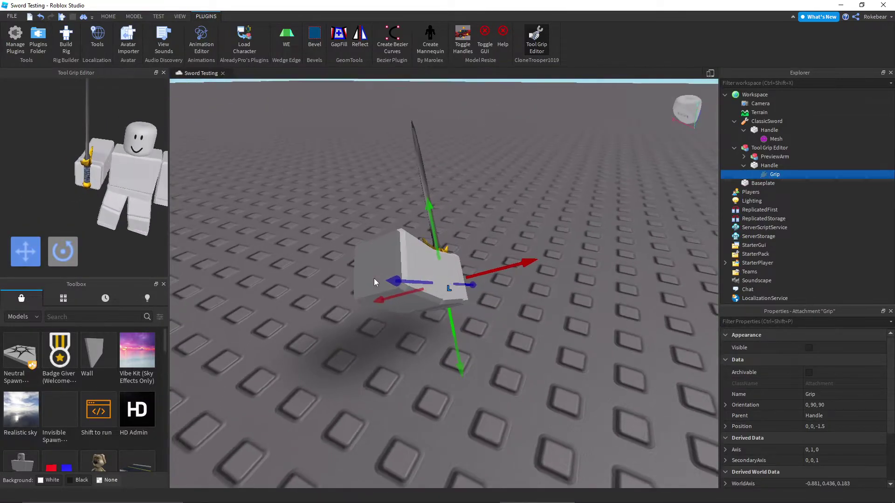
# Step: Try moving ClassicSword's grip along its three axes and bring it back to position 0, 0, -1.5
pyautogui.moveTo(485, 279); pyautogui.dragTo(454, 264)
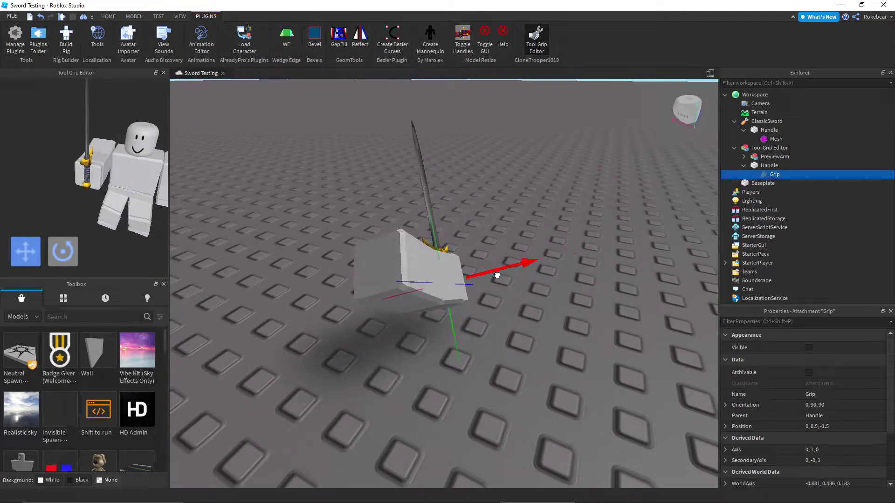
pyautogui.moveTo(220, 199); pyautogui.dragTo(219, 199, button='right')
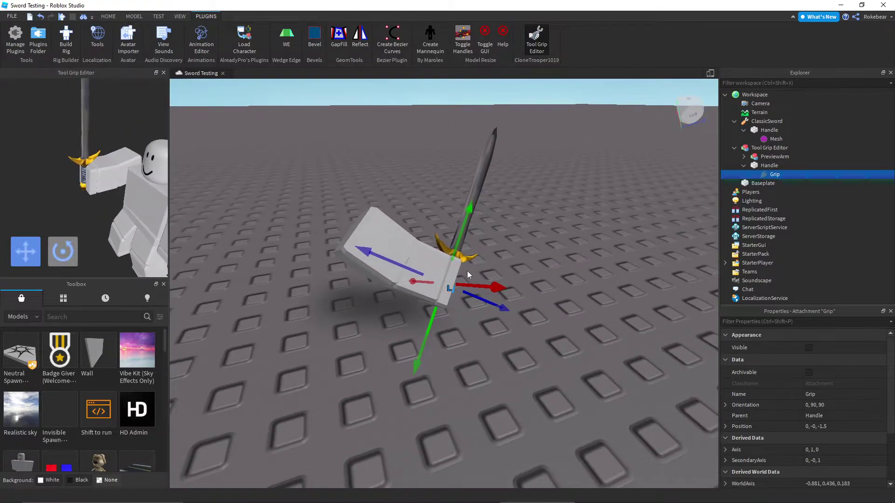
pyautogui.moveTo(483, 282)
pyautogui.mouseDown()
pyautogui.moveTo(523, 286)
pyautogui.moveTo(460, 280)
pyautogui.moveTo(524, 289)
pyautogui.moveTo(481, 285)
pyautogui.mouseUp()
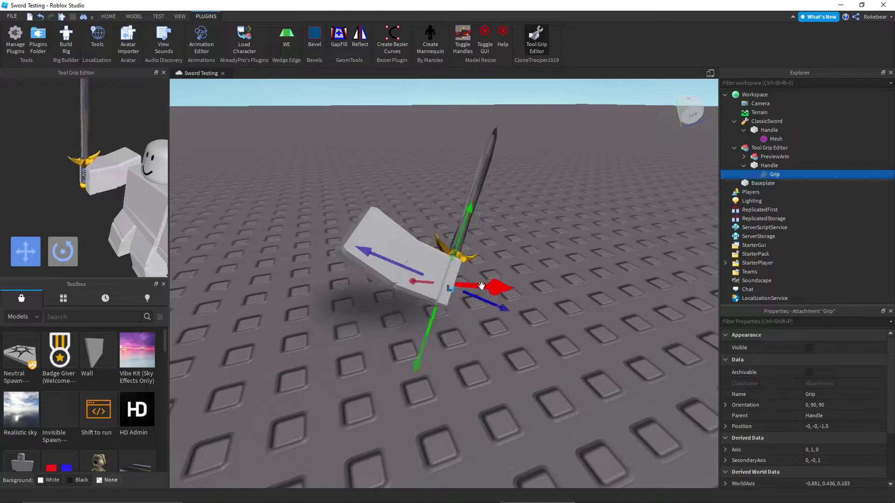
pyautogui.moveTo(456, 247); pyautogui.dragTo(480, 271)
pyautogui.moveTo(398, 263)
pyautogui.mouseDown()
pyautogui.moveTo(350, 248)
pyautogui.moveTo(410, 255)
pyautogui.moveTo(371, 244)
pyautogui.moveTo(400, 255)
pyautogui.mouseUp()
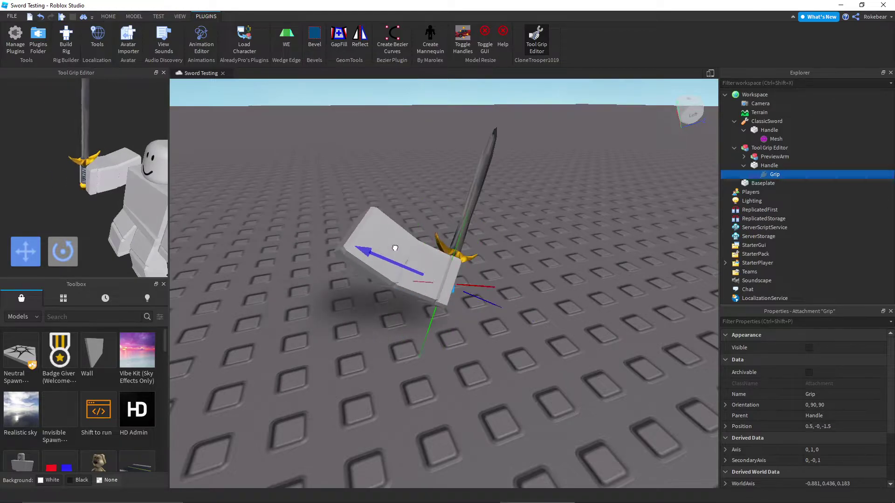
pyautogui.moveTo(507, 250); pyautogui.dragTo(508, 250, button='right')
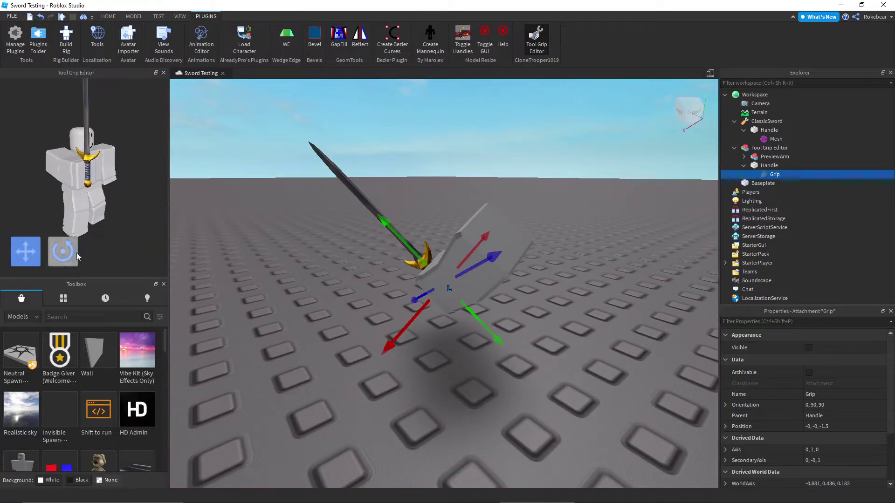
# Step: Rotate ClassicSword's grip about its axes to orientation -17.829, -164.774, -68.199 and leave grip editing
pyautogui.click(63, 252)
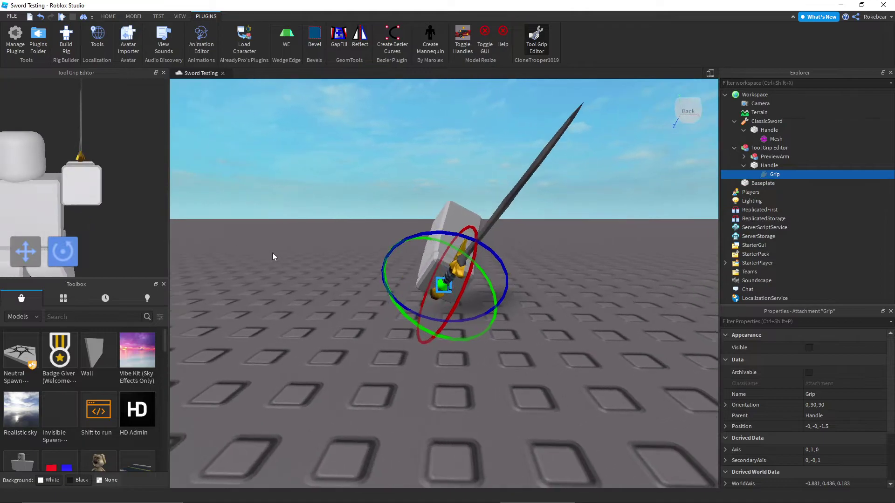
pyautogui.moveTo(429, 234); pyautogui.dragTo(321, 235)
pyautogui.moveTo(320, 235); pyautogui.dragTo(320, 235, button='right')
pyautogui.moveTo(480, 250)
pyautogui.mouseDown()
pyautogui.moveTo(360, 314)
pyautogui.moveTo(562, 304)
pyautogui.moveTo(474, 209)
pyautogui.moveTo(508, 274)
pyautogui.moveTo(493, 261)
pyautogui.mouseUp()
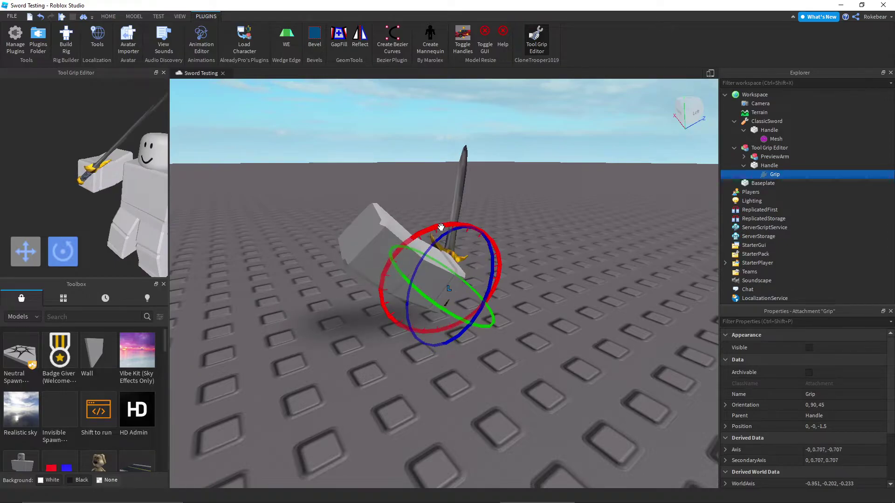
pyautogui.moveTo(438, 228); pyautogui.dragTo(468, 416)
pyautogui.moveTo(492, 298); pyautogui.dragTo(493, 298, button='right')
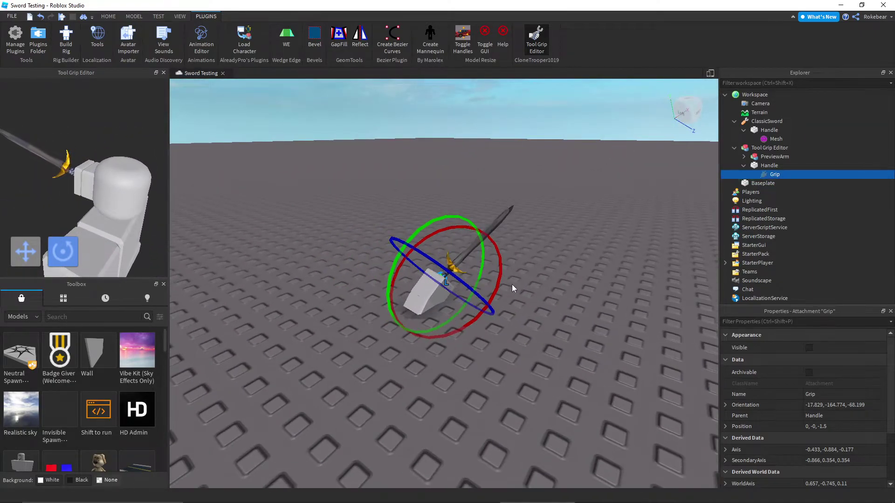
pyautogui.click(541, 273)
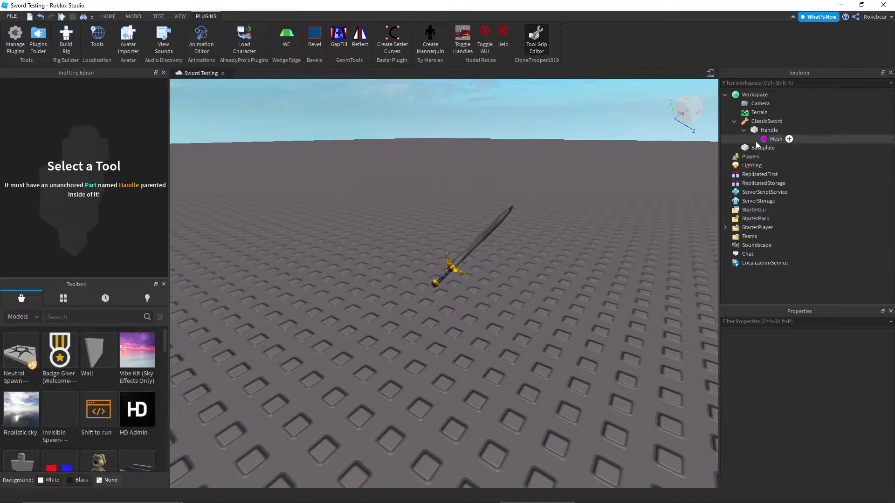
# Step: Move ClassicSword from the Workspace into StarterPack
pyautogui.click(767, 121)
pyautogui.moveTo(310, 218); pyautogui.dragTo(337, 215, button='right')
pyautogui.click(338, 215)
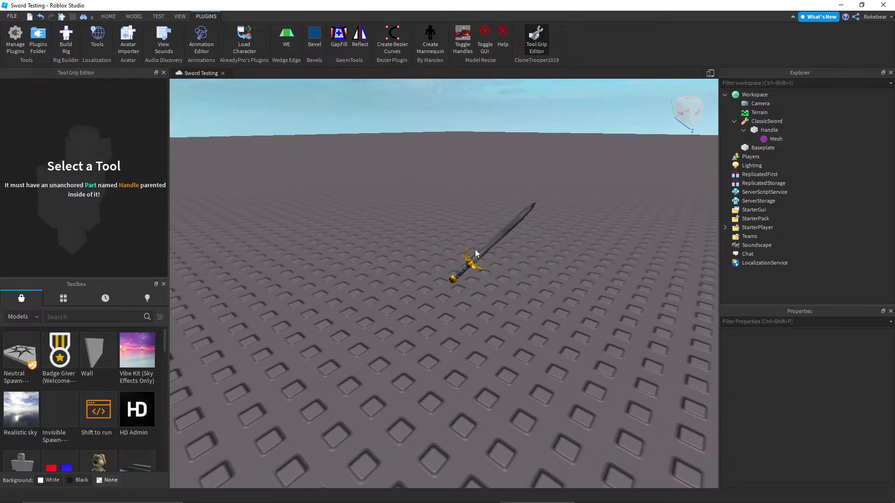
pyautogui.click(748, 124)
pyautogui.click(604, 180)
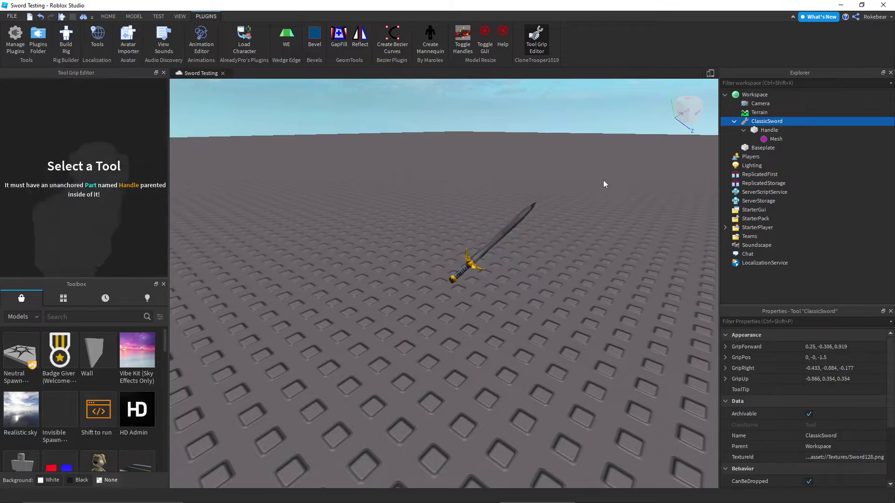
pyautogui.click(750, 124)
pyautogui.click(646, 138)
pyautogui.click(767, 122)
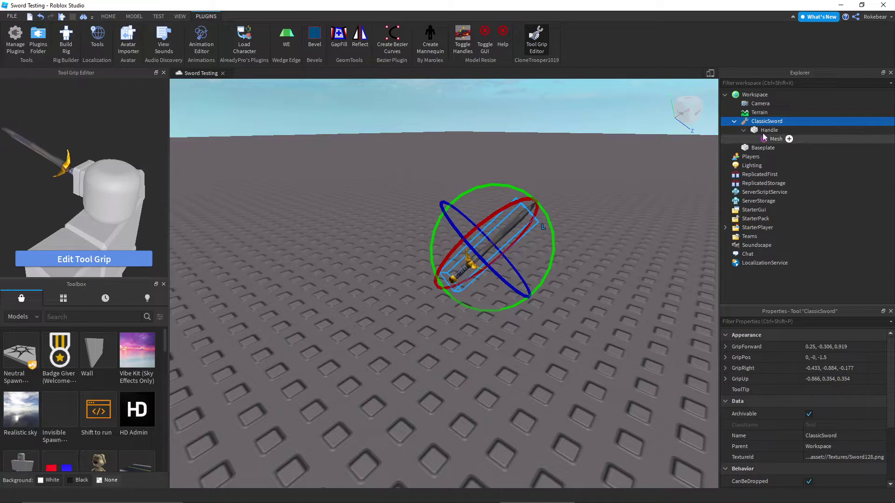
pyautogui.moveTo(767, 121); pyautogui.dragTo(756, 223)
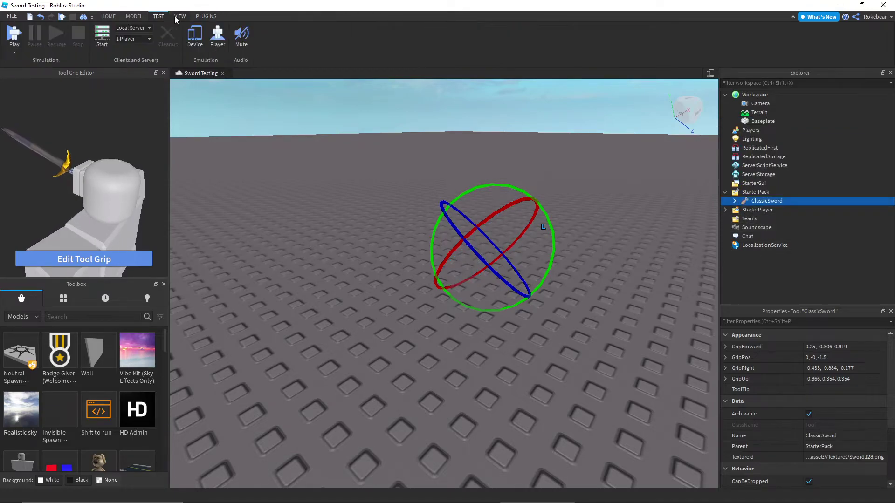
# Step: Start a play test, equip the sword and walk the character around to examine how it is held
pyautogui.click(159, 16)
pyautogui.click(15, 41)
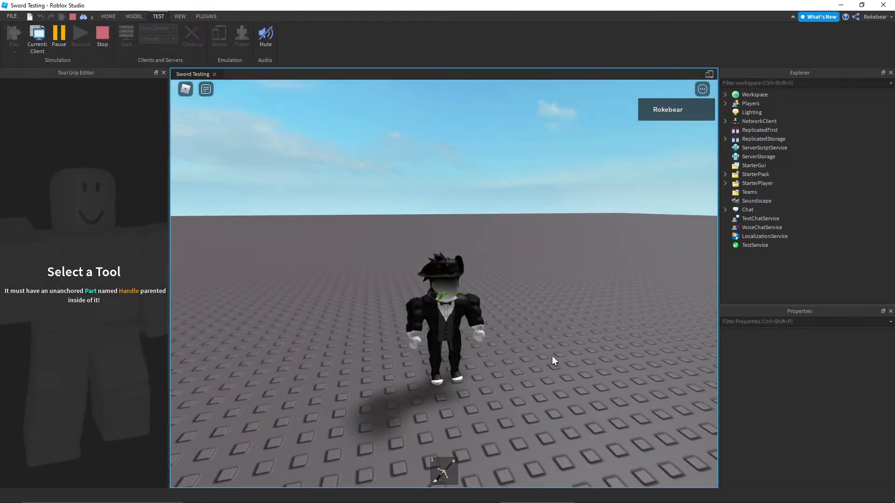
pyautogui.press('1')
pyautogui.moveTo(558, 346); pyautogui.dragTo(559, 347, button='right')
pyautogui.scroll(-1, 559, 347)
pyautogui.press('d')
pyautogui.press('a')
pyautogui.press('s')
pyautogui.press('w')
pyautogui.press('d')
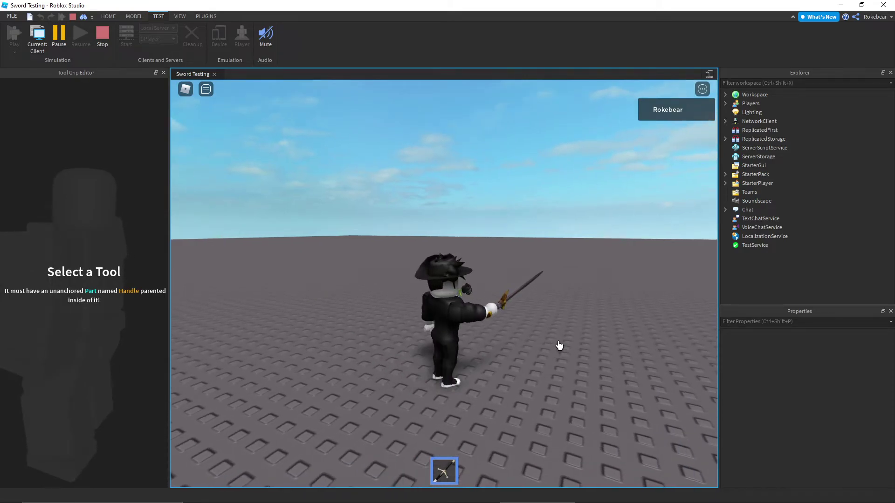
pyautogui.press('a')
pyautogui.press('s')
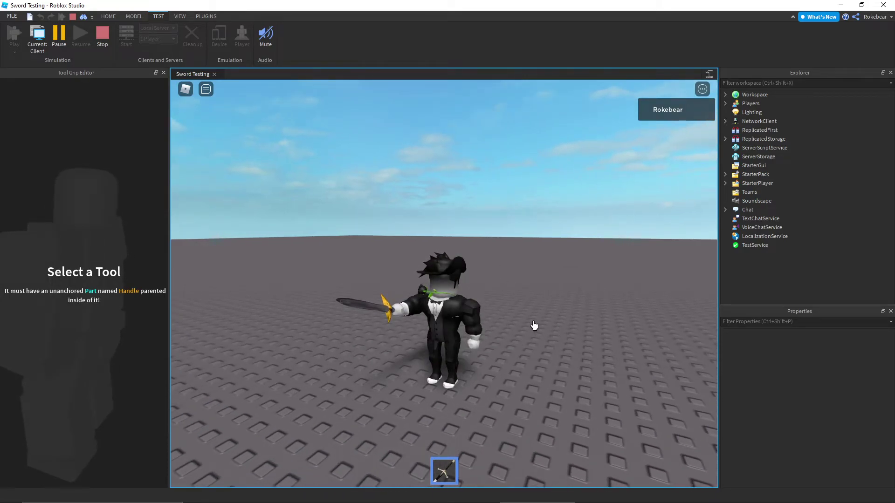
# Step: Examine the held sword from other angles and farther away while walking, and stop the play test
pyautogui.moveTo(534, 326); pyautogui.dragTo(531, 323, button='right')
pyautogui.press('d')
pyautogui.press('s')
pyautogui.press('w')
pyautogui.scroll(-1, 531, 324)
pyautogui.press('a')
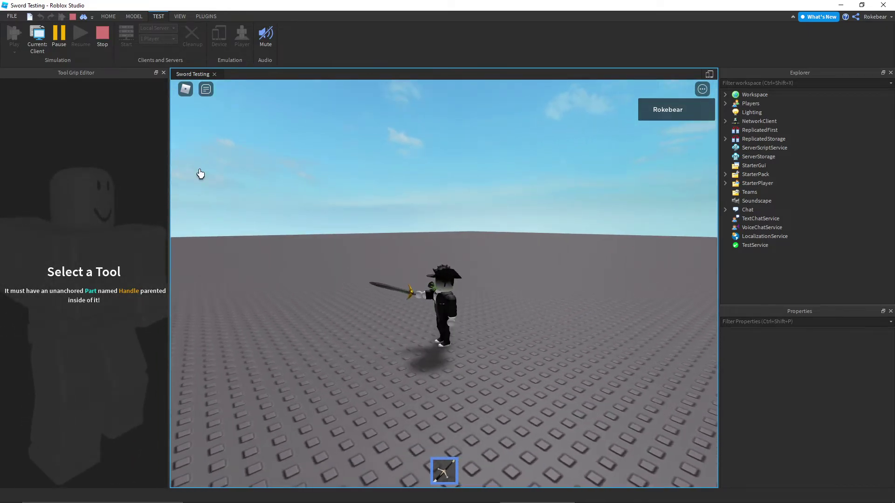
pyautogui.click(101, 38)
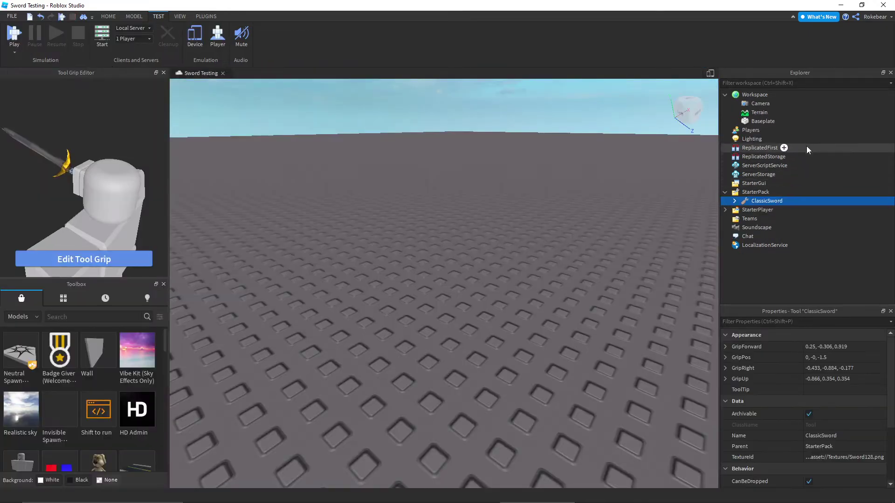
# Step: Reopen ClassicSword's tool grip for editing, inspect the arm and sword preview from several angles, and leave grip editing
pyautogui.click(735, 201)
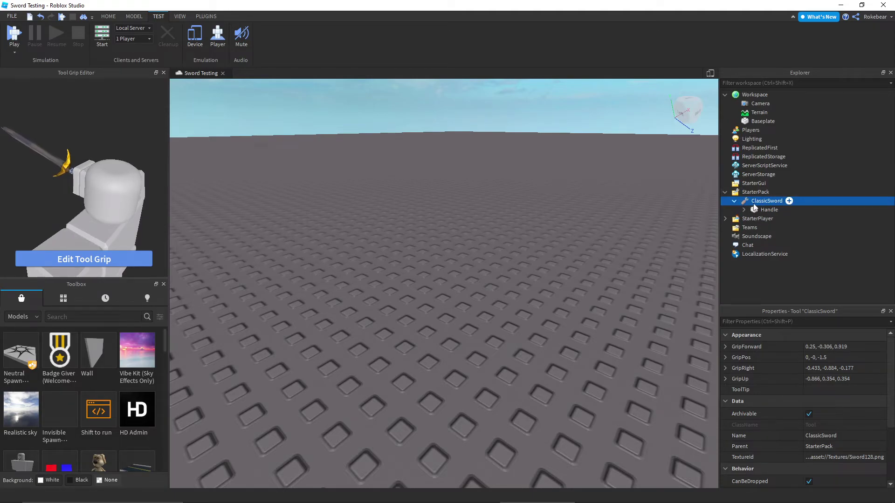
pyautogui.click(93, 258)
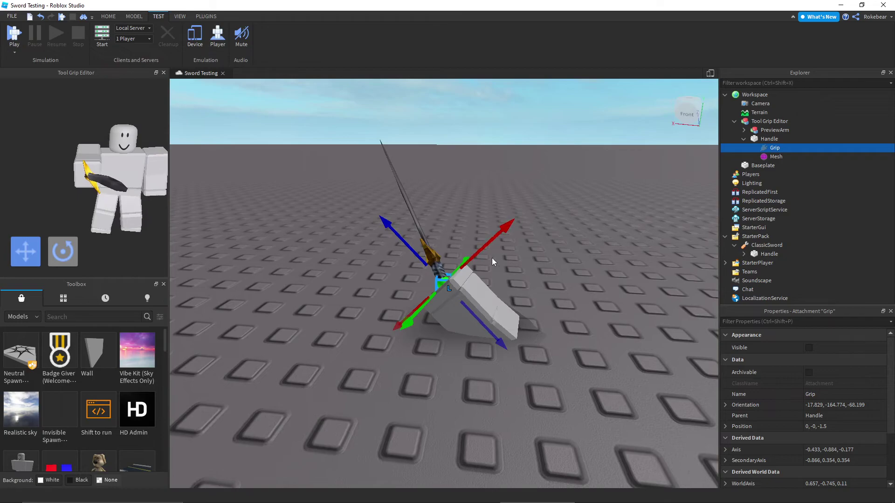
pyautogui.moveTo(491, 258); pyautogui.dragTo(508, 258, button='right')
pyautogui.moveTo(578, 239); pyautogui.dragTo(533, 241, button='right')
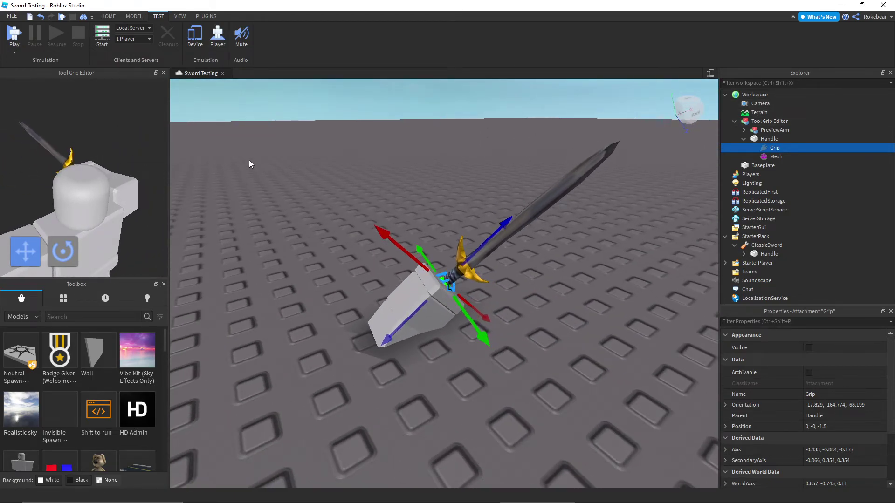
pyautogui.click(343, 189)
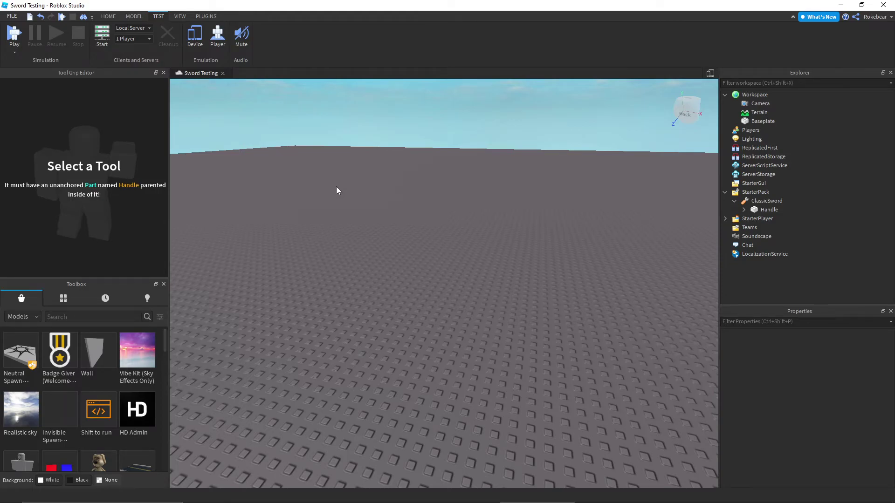
pyautogui.moveTo(336, 186); pyautogui.dragTo(336, 187, button='right')
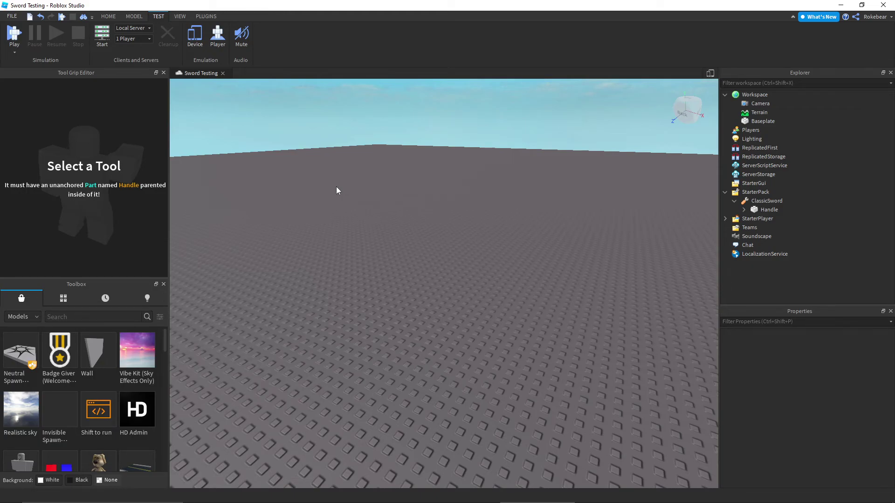
pyautogui.moveTo(336, 187); pyautogui.dragTo(333, 188, button='right')
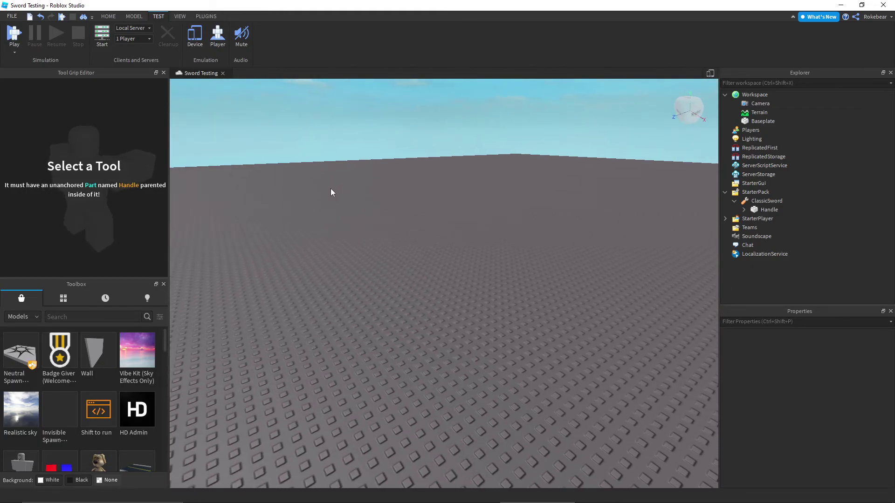